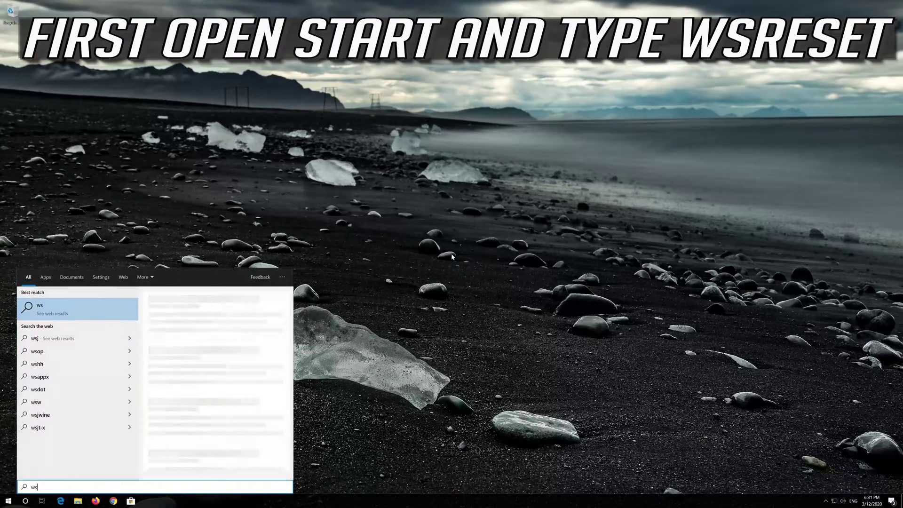
# Step: Run wsreset from Start search to clear the Store cache, then close the reopened Store
pyautogui.write('reset')
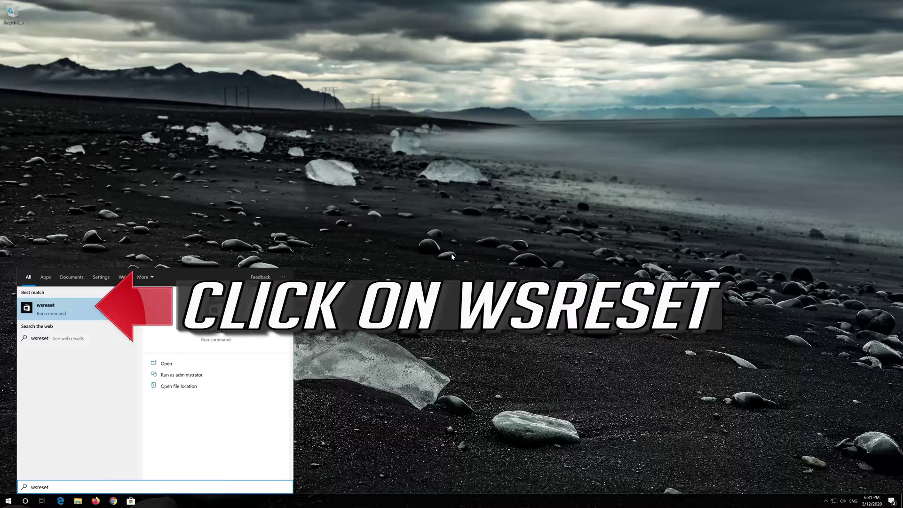
pyautogui.click(79, 317)
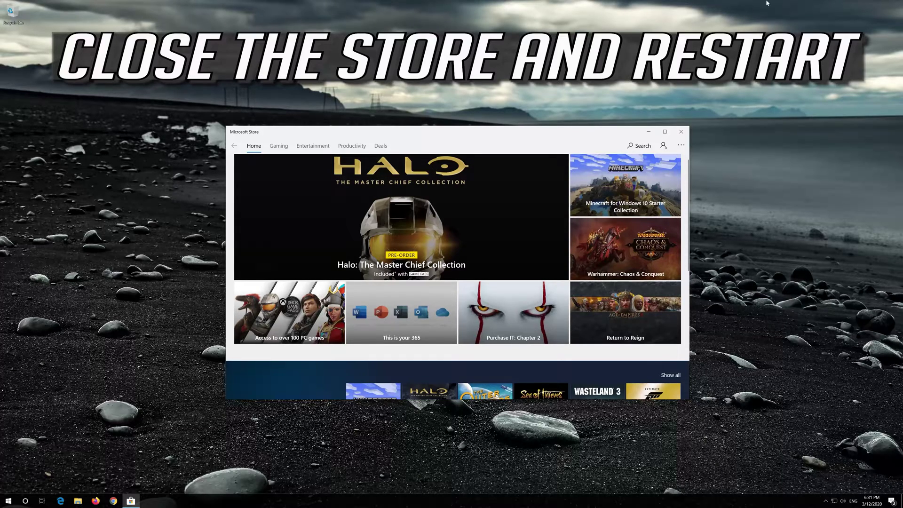
pyautogui.click(679, 132)
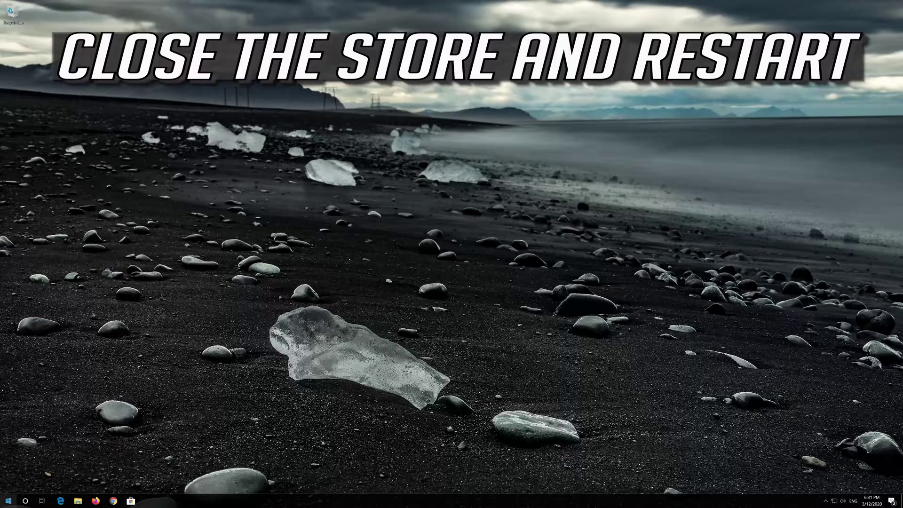
# Step: Launch Windows PowerShell as administrator from Start search, approving the UAC prompt
pyautogui.click(9, 500)
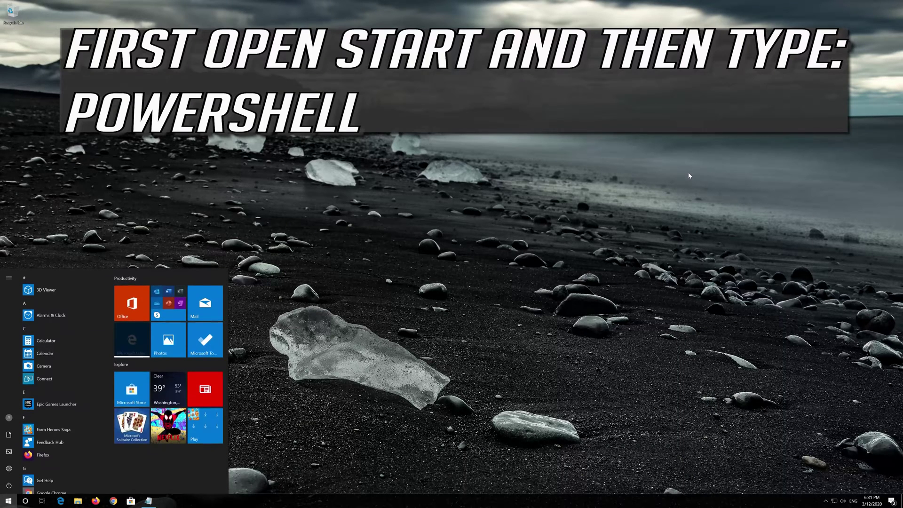
pyautogui.write('powersh')
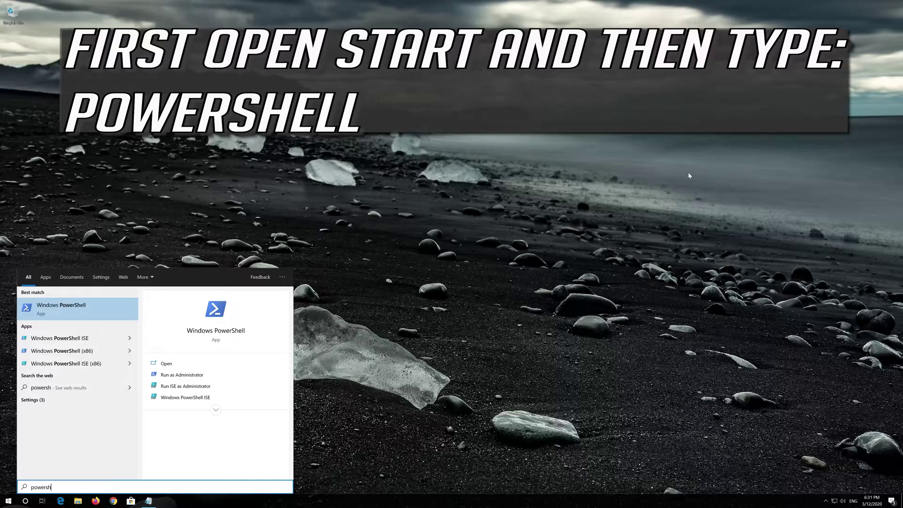
pyautogui.write('ell')
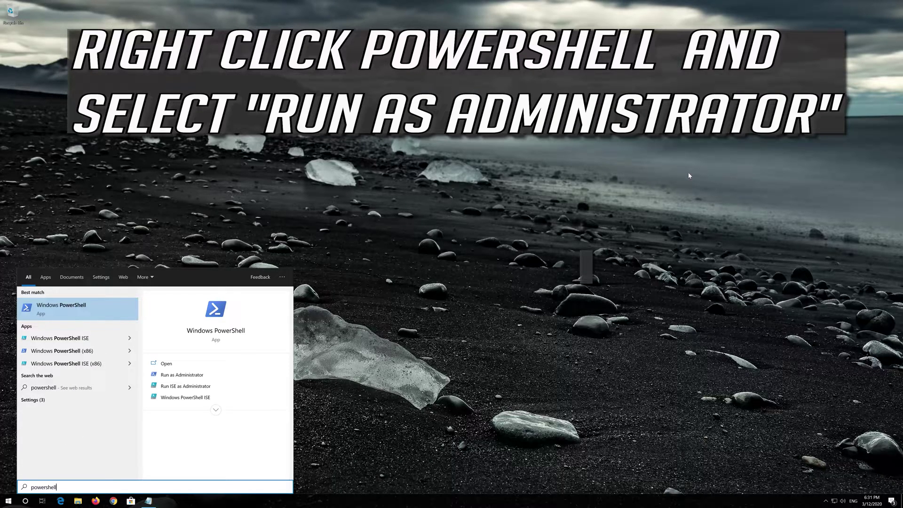
pyautogui.rightClick(72, 314)
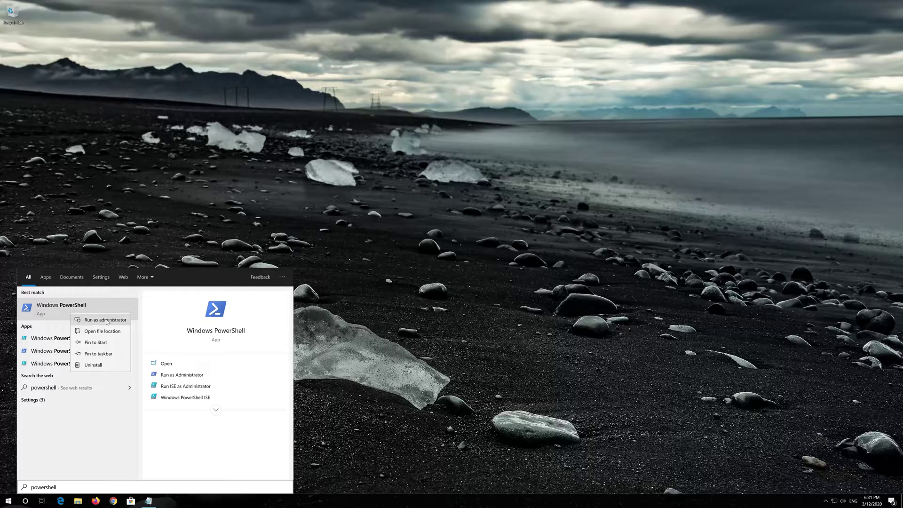
pyautogui.click(107, 321)
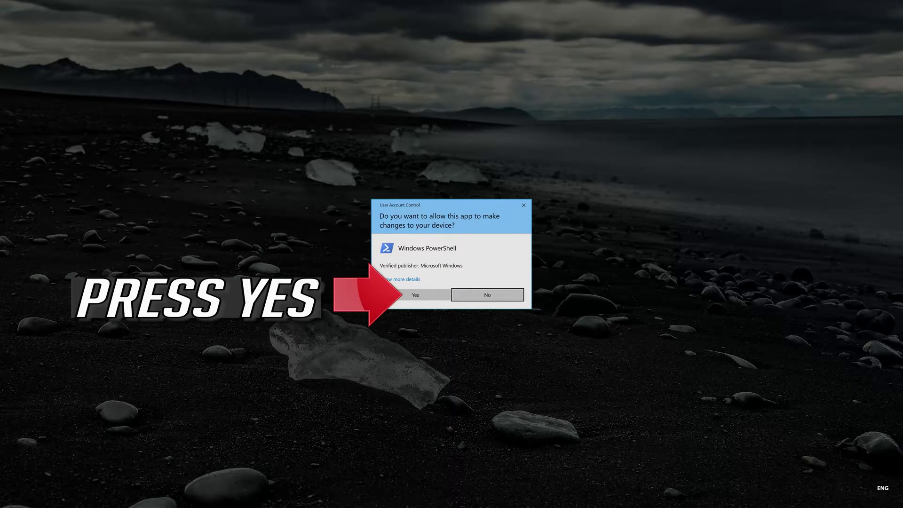
pyautogui.click(415, 303)
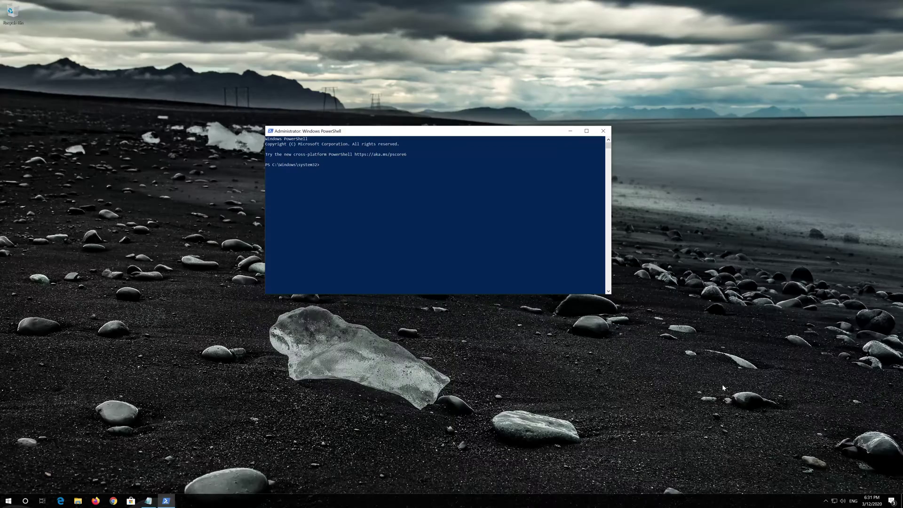
# Step: Copy the entire app re-registration script from Notepad
pyautogui.click(148, 500)
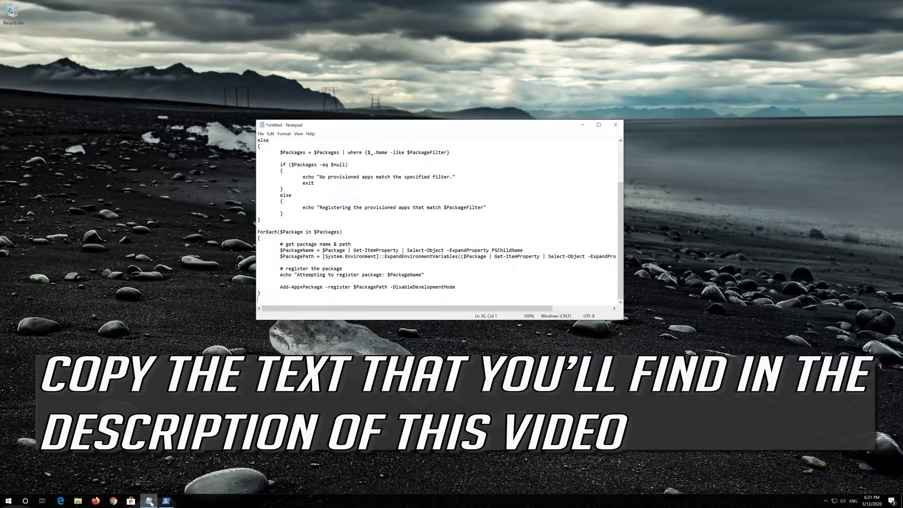
pyautogui.moveTo(259, 298); pyautogui.dragTo(257, 282)
pyautogui.click(257, 282)
pyautogui.scroll(3, 257, 282)
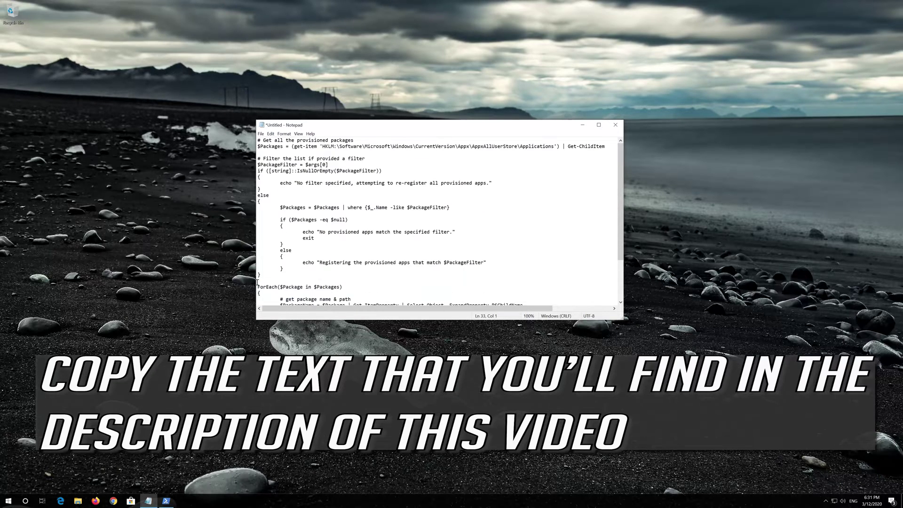
pyautogui.hotkey('ctrl', 'a')
pyautogui.rightClick(344, 151)
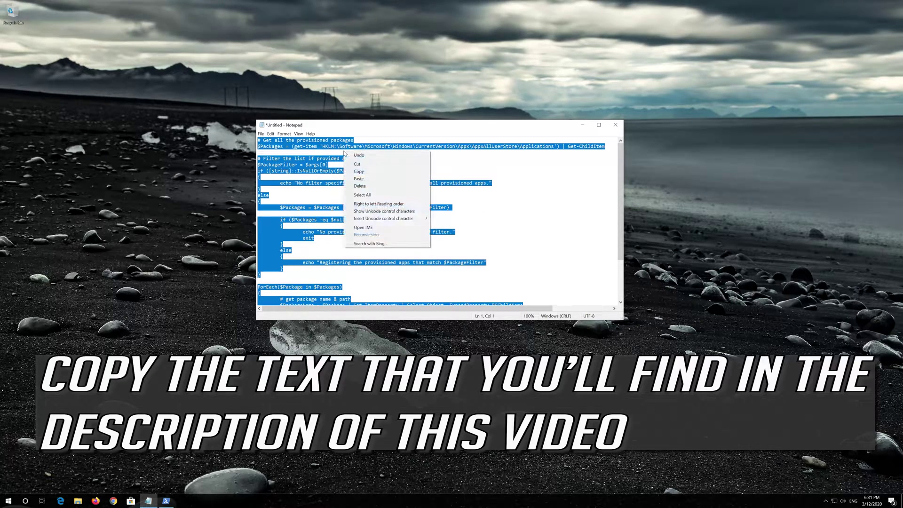
pyautogui.click(358, 172)
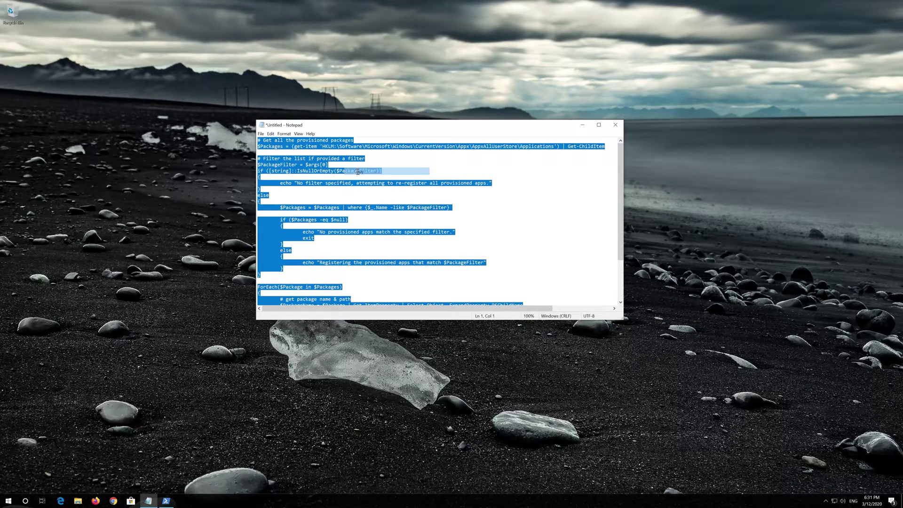
# Step: Paste the script into the Administrator PowerShell window via Edit > Paste and run it
pyautogui.click(583, 125)
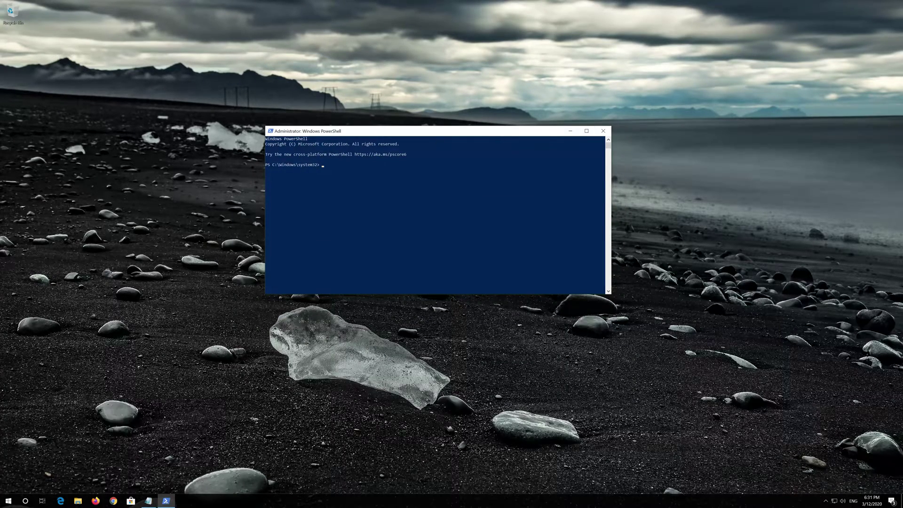
pyautogui.rightClick(422, 132)
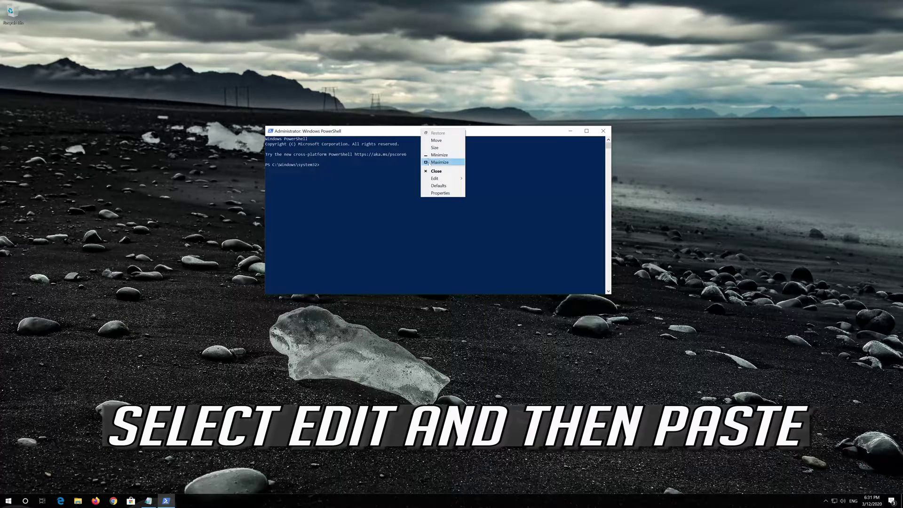
pyautogui.click(431, 178)
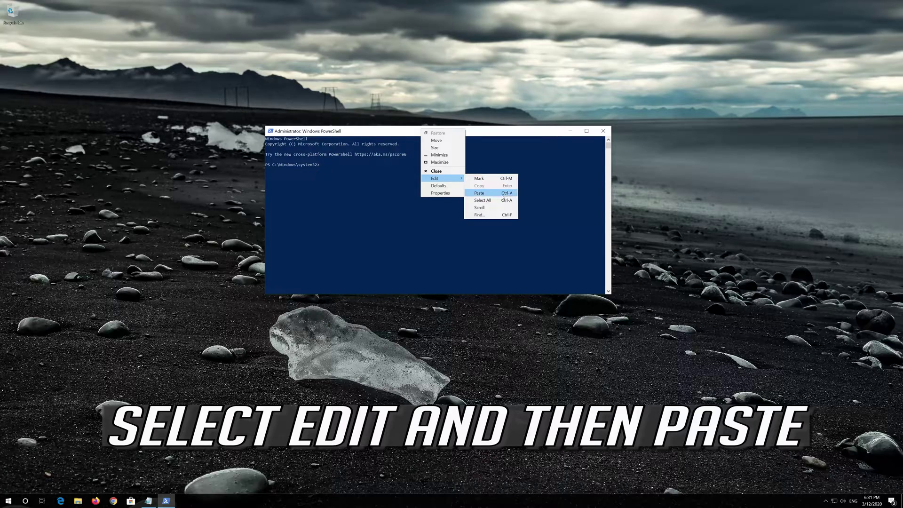
pyautogui.click(496, 193)
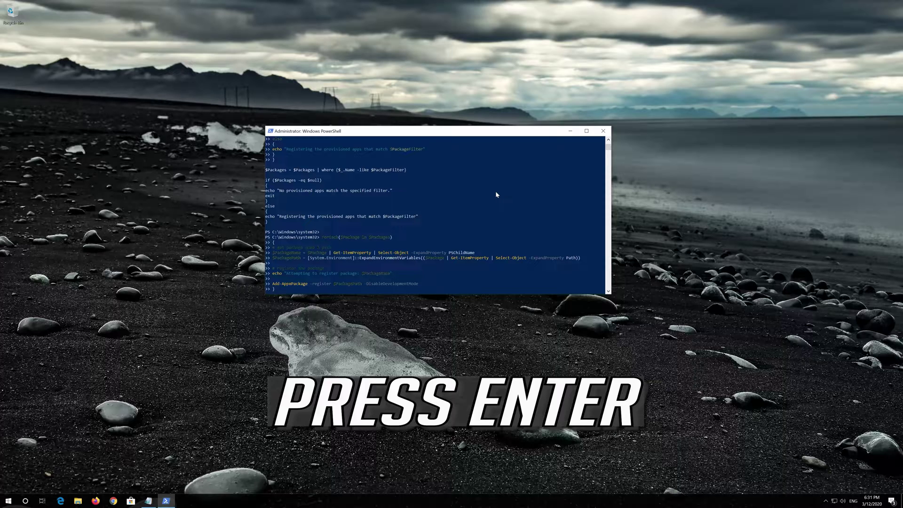
pyautogui.press('Return')
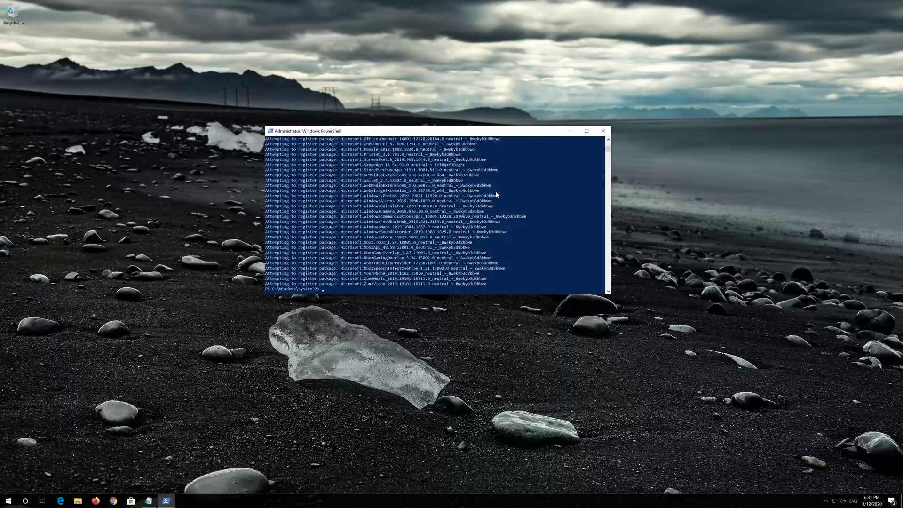
# Step: Exit PowerShell once all app packages finish re-registering
pyautogui.write('exit')
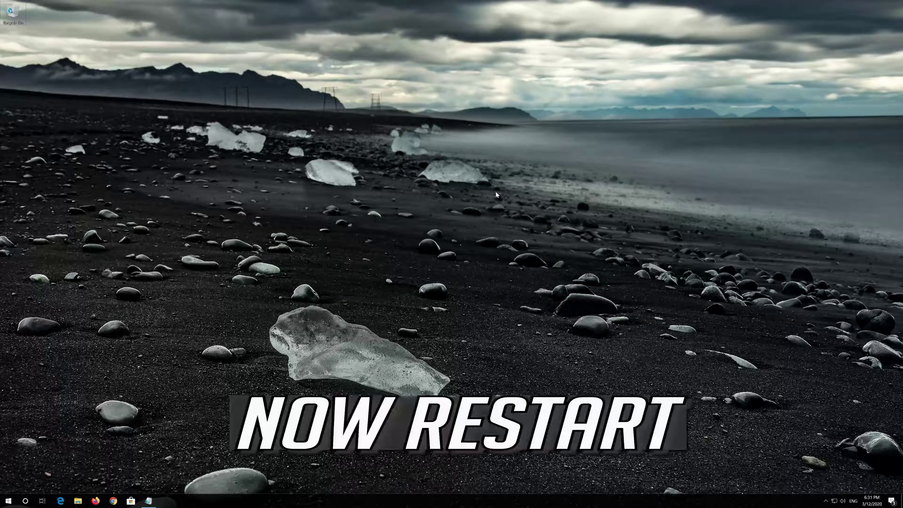
# Step: Restart the computer from the Start Power menu, then open Microsoft Store from the taskbar
pyautogui.click(8, 501)
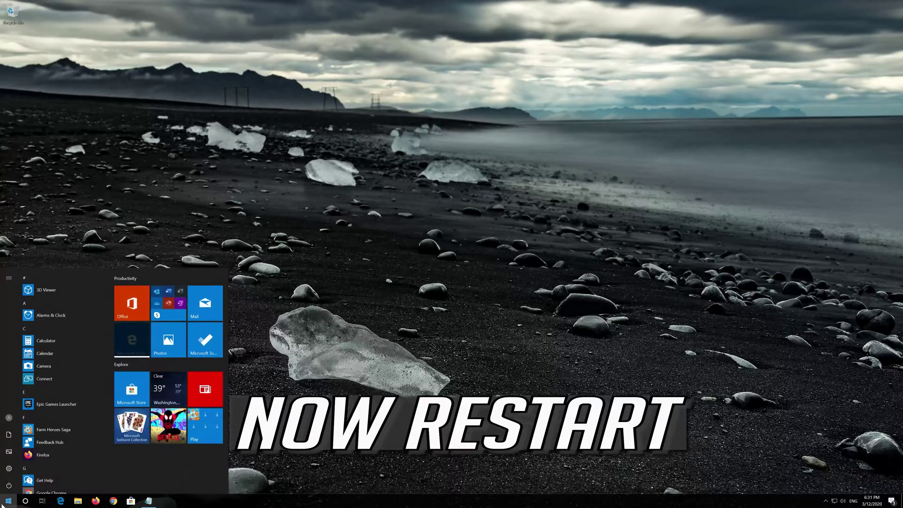
pyautogui.moveTo(8, 485)
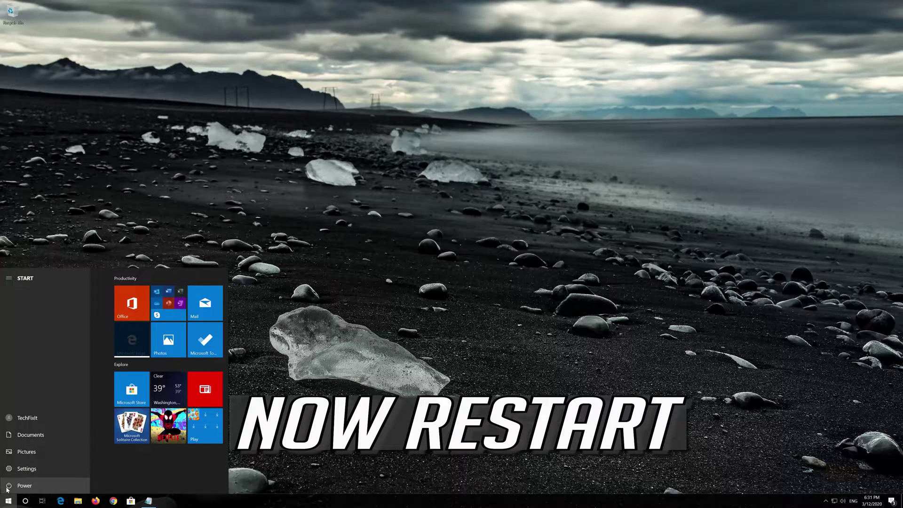
pyautogui.click(8, 486)
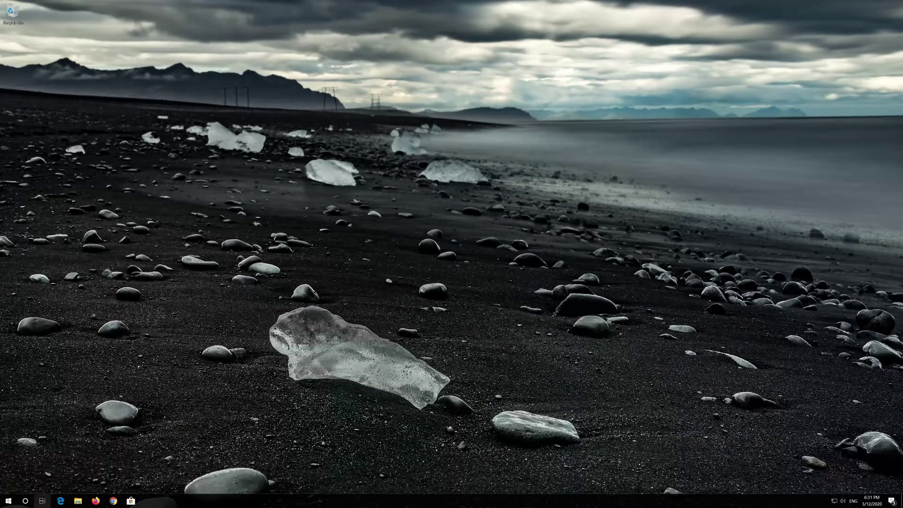
pyautogui.click(131, 501)
# Step: In Settings > Apps & features, find Microsoft Store and open its Advanced options
pyautogui.press('super')
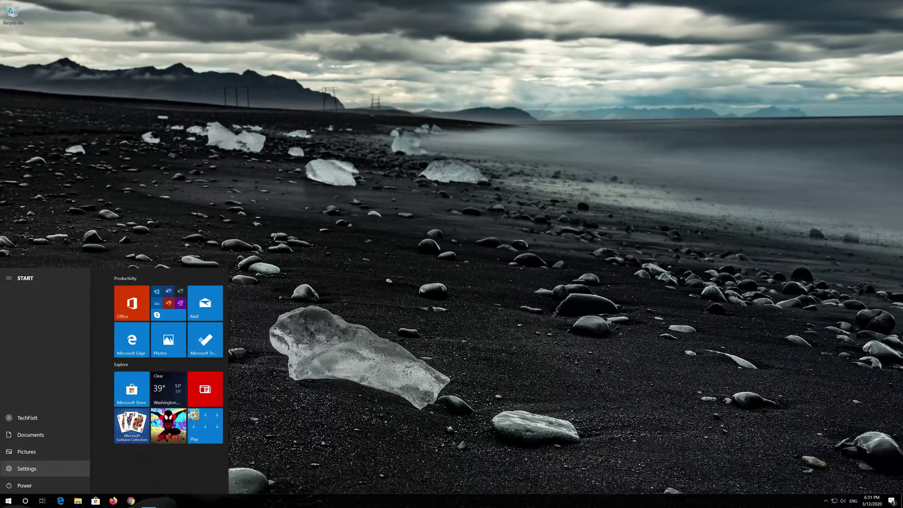
pyautogui.click(27, 468)
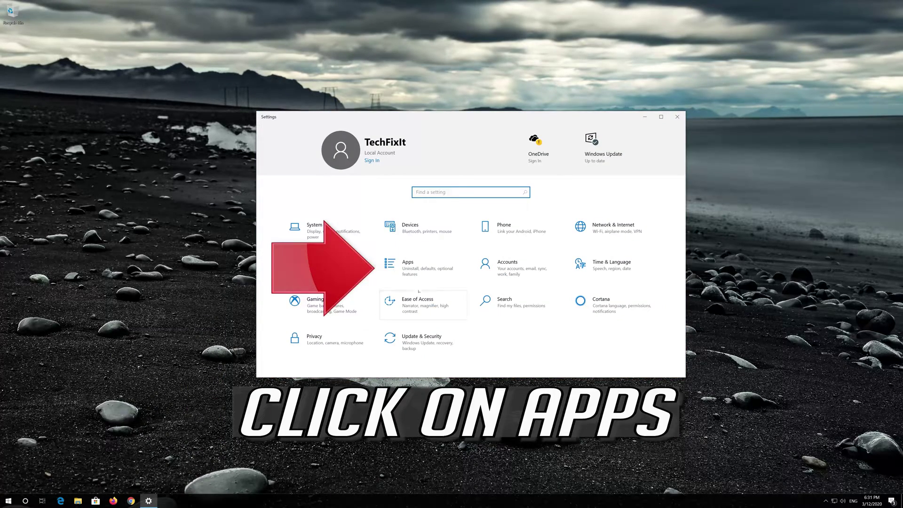
pyautogui.click(437, 269)
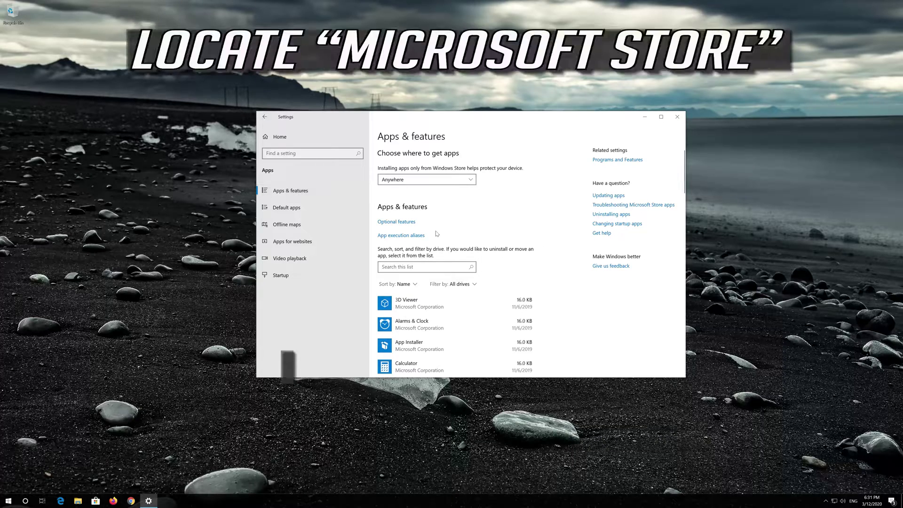
pyautogui.scroll(-3, 437, 234)
pyautogui.scroll(-2, 436, 233)
pyautogui.scroll(-2, 436, 233)
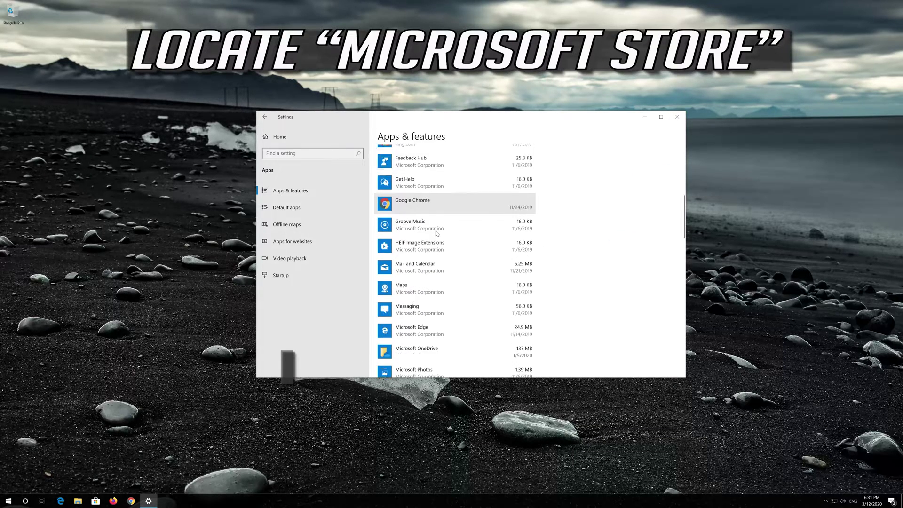
pyautogui.scroll(-2, 436, 234)
pyautogui.scroll(-2, 437, 233)
pyautogui.scroll(-2, 436, 233)
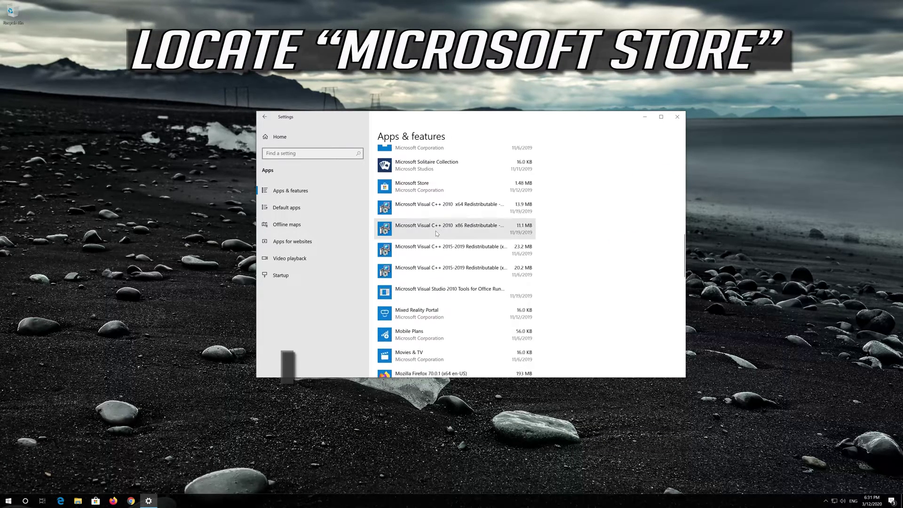
pyautogui.scroll(1, 436, 233)
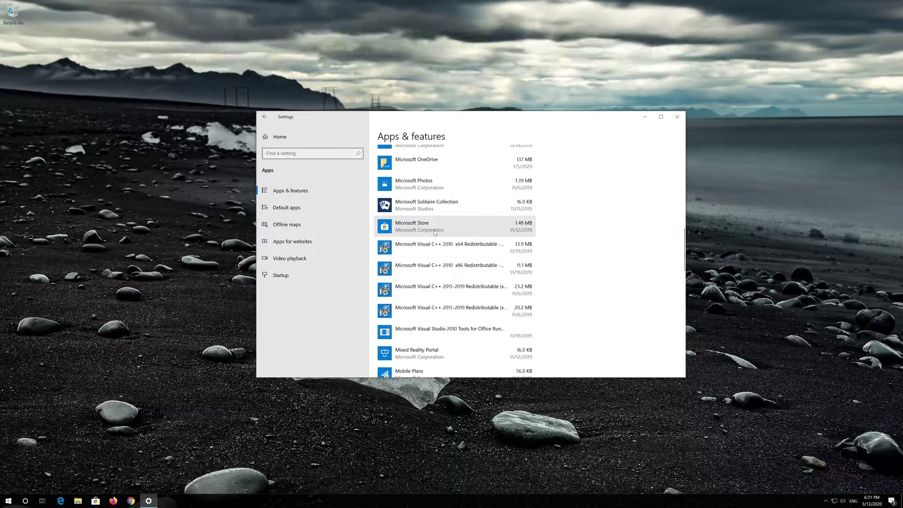
pyautogui.click(437, 231)
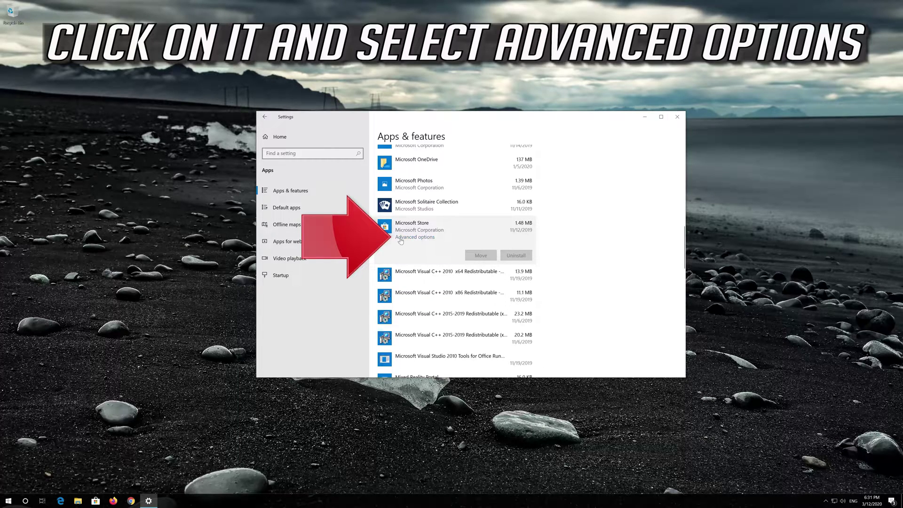
pyautogui.click(424, 238)
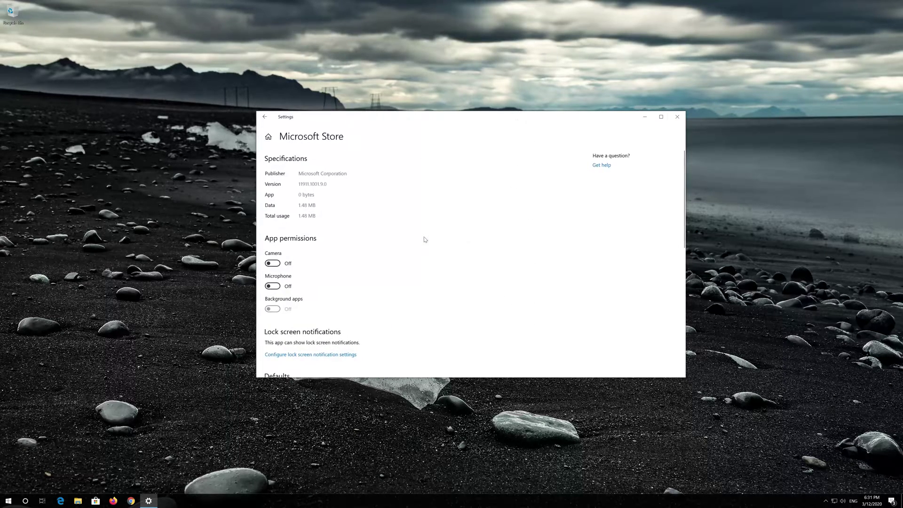
# Step: Reset the Microsoft Store app's data, confirm the reset, and close Settings
pyautogui.scroll(-3, 356, 256)
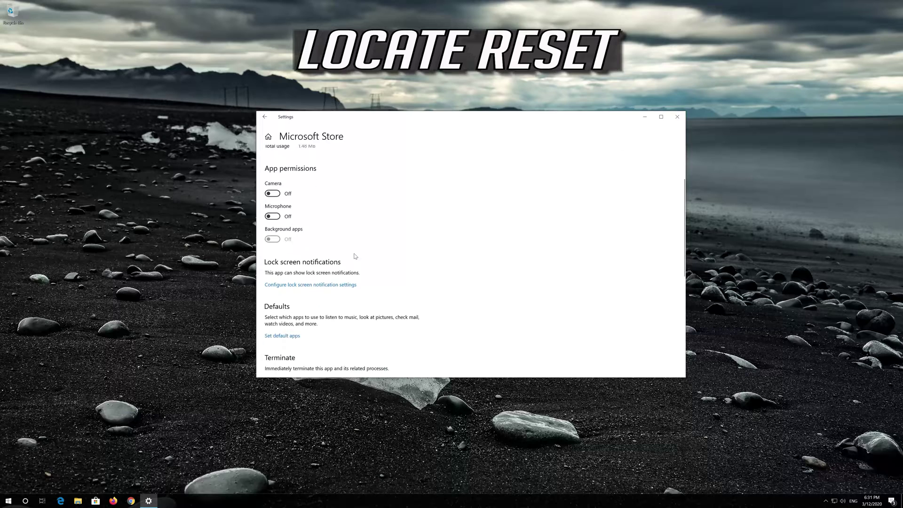
pyautogui.scroll(-2, 356, 256)
pyautogui.scroll(-2, 356, 256)
pyautogui.scroll(-3, 355, 256)
pyautogui.scroll(-2, 355, 256)
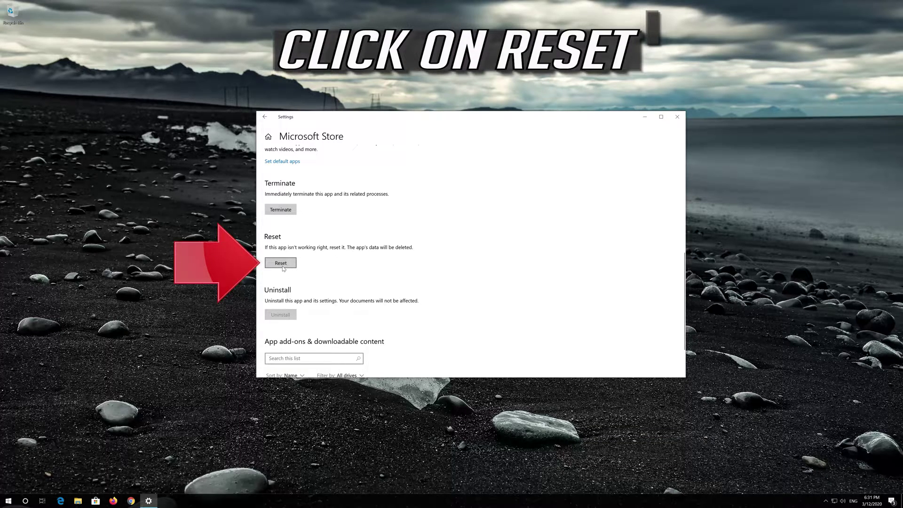
pyautogui.click(281, 264)
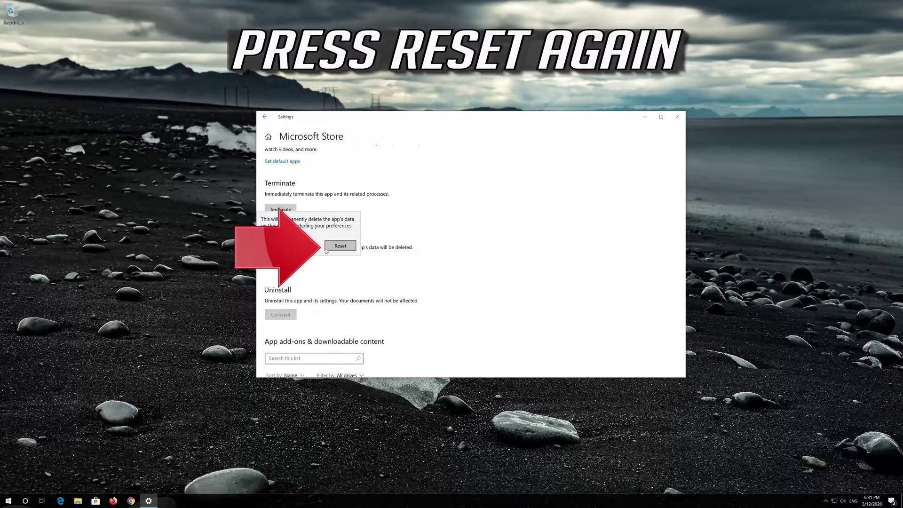
pyautogui.click(339, 246)
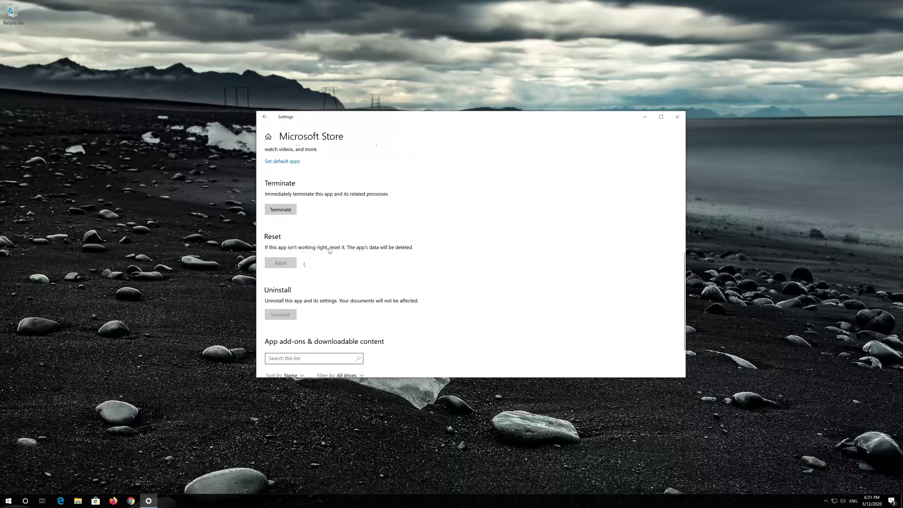
pyautogui.click(677, 117)
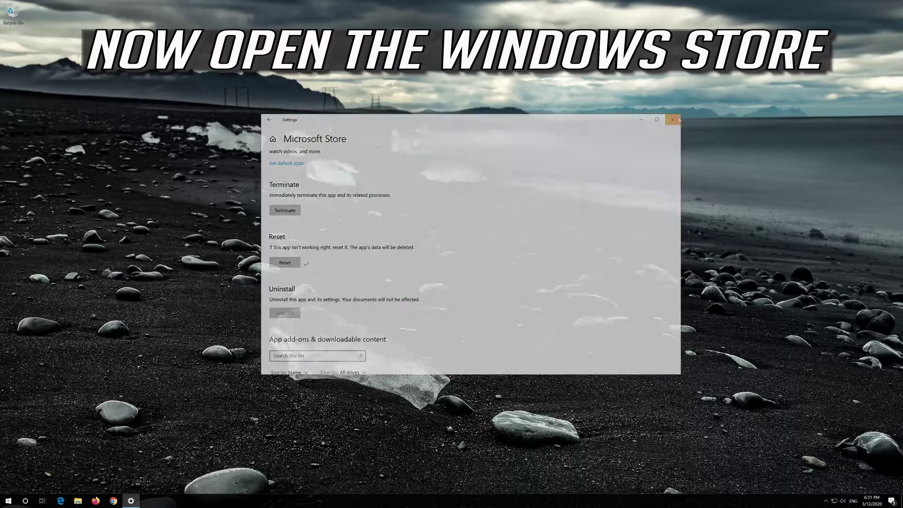
# Step: Relaunch Microsoft Store from its Start menu tile
pyautogui.click(9, 500)
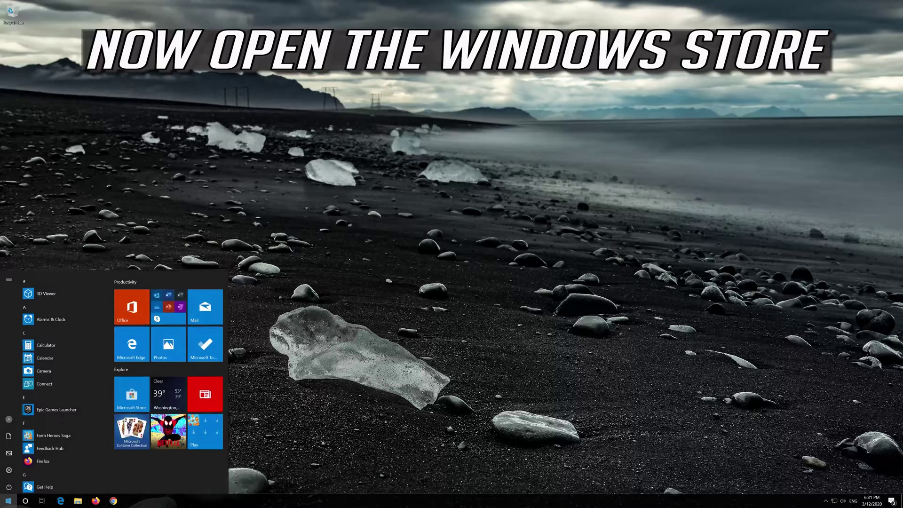
pyautogui.click(143, 386)
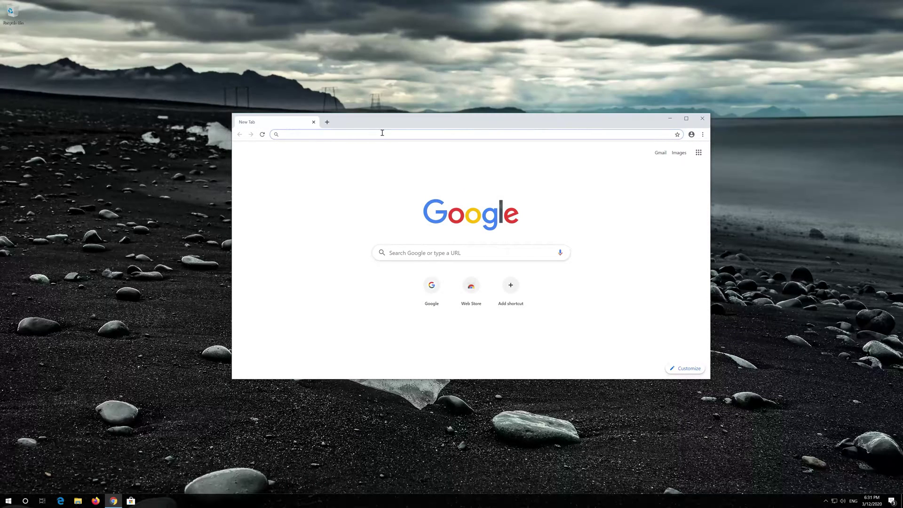
# Step: Download the Media Creation Tool from microsoft.com/en-us/software-download/windows10, close Chrome, and launch it
pyautogui.write('https://www.microsoft.com/en-us/software-download/windows10')
pyautogui.press('Return')
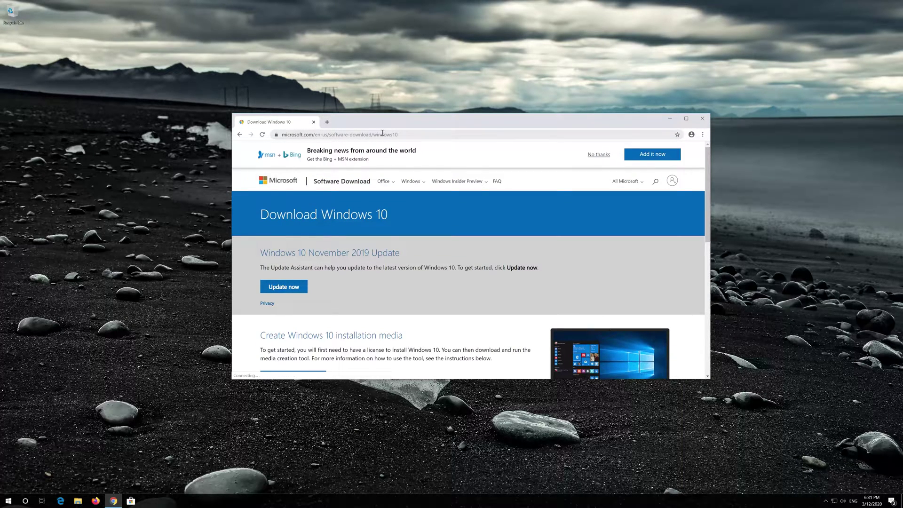
pyautogui.scroll(-1, 437, 278)
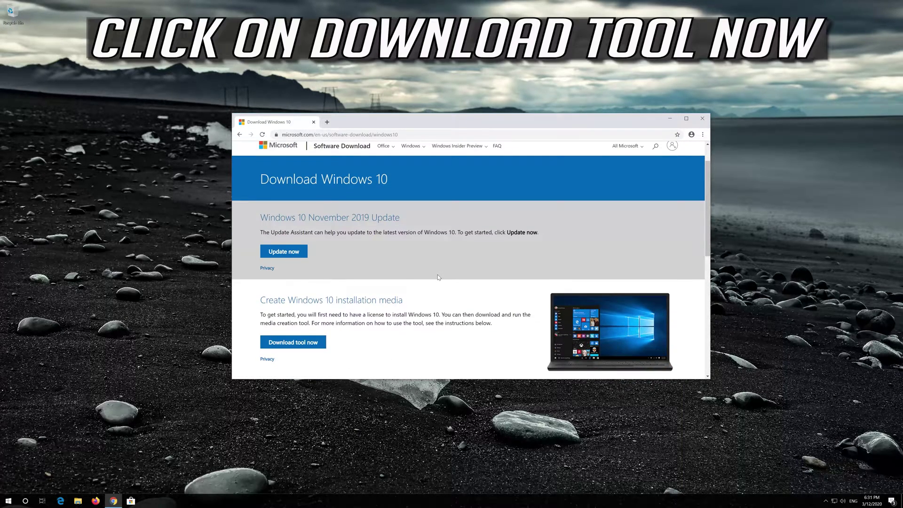
pyautogui.click(310, 343)
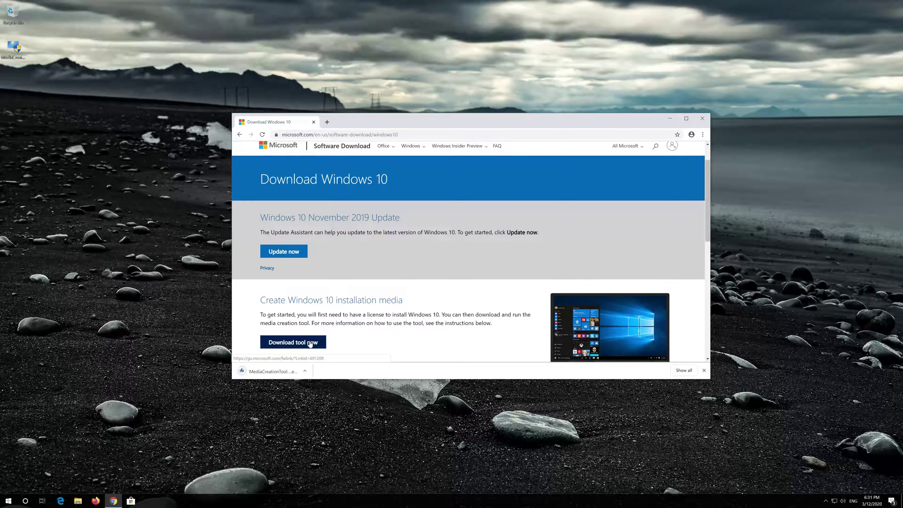
pyautogui.click(702, 119)
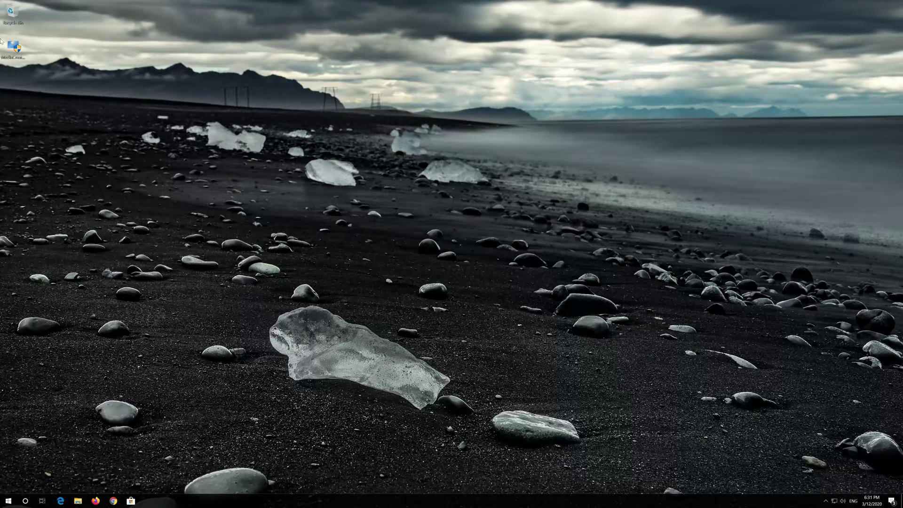
pyautogui.doubleClick(13, 50)
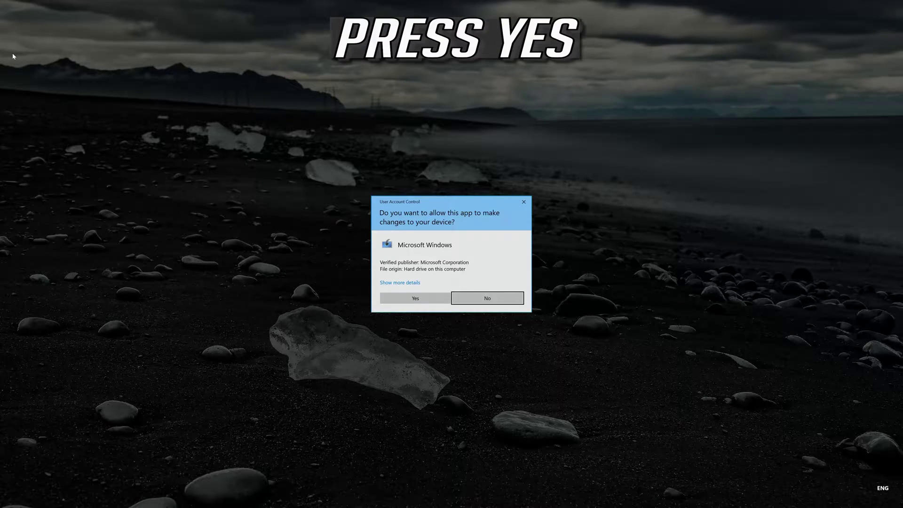
# Step: Approve the Media Creation Tool's UAC prompt and accept the Windows 10 license terms
pyautogui.click(426, 302)
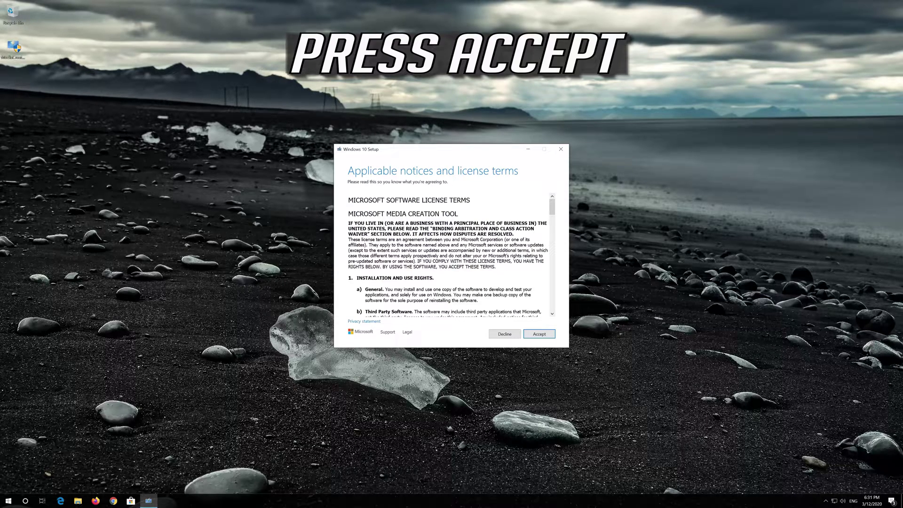
pyautogui.click(551, 333)
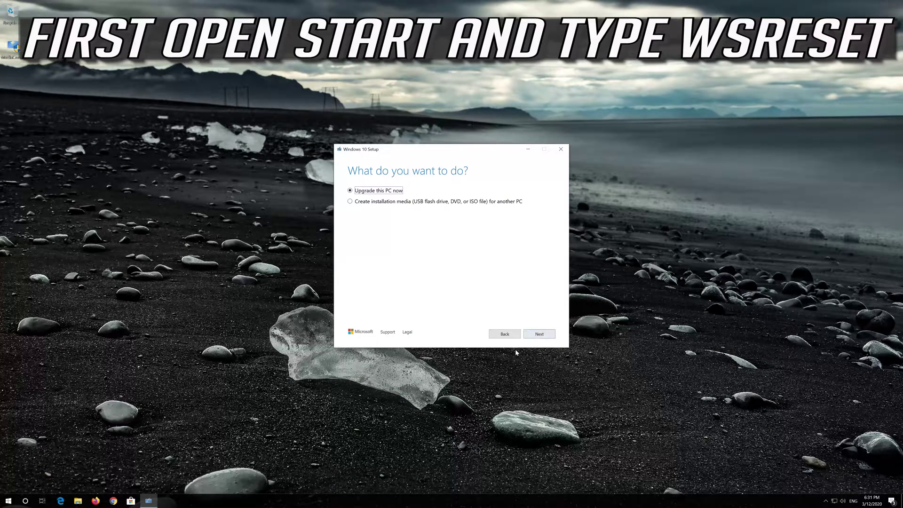
# Step: Choose Upgrade this PC now, accept the license terms, and install Windows 10 Pro keeping files and apps
pyautogui.click(535, 337)
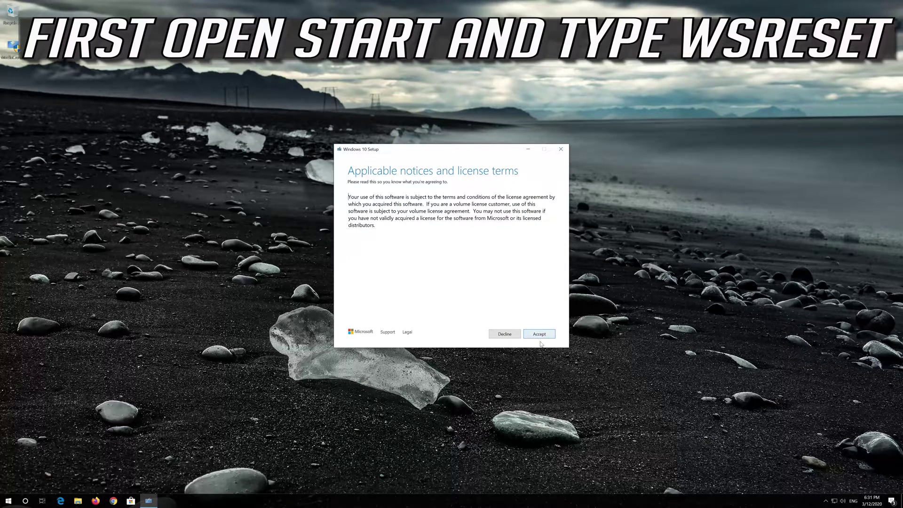
pyautogui.click(544, 337)
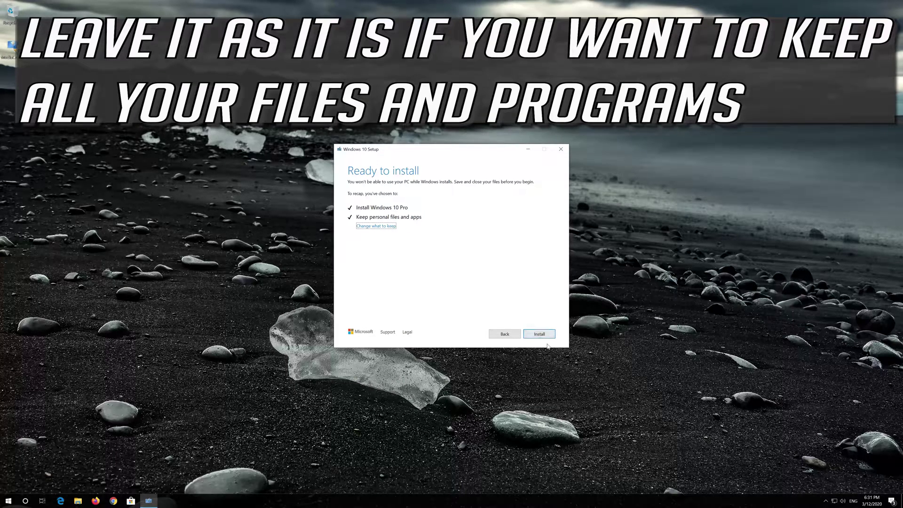
pyautogui.click(538, 335)
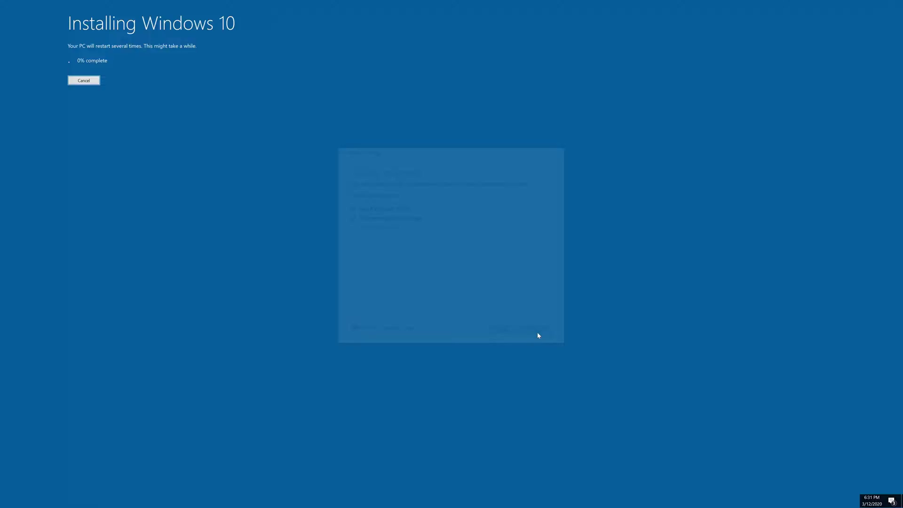